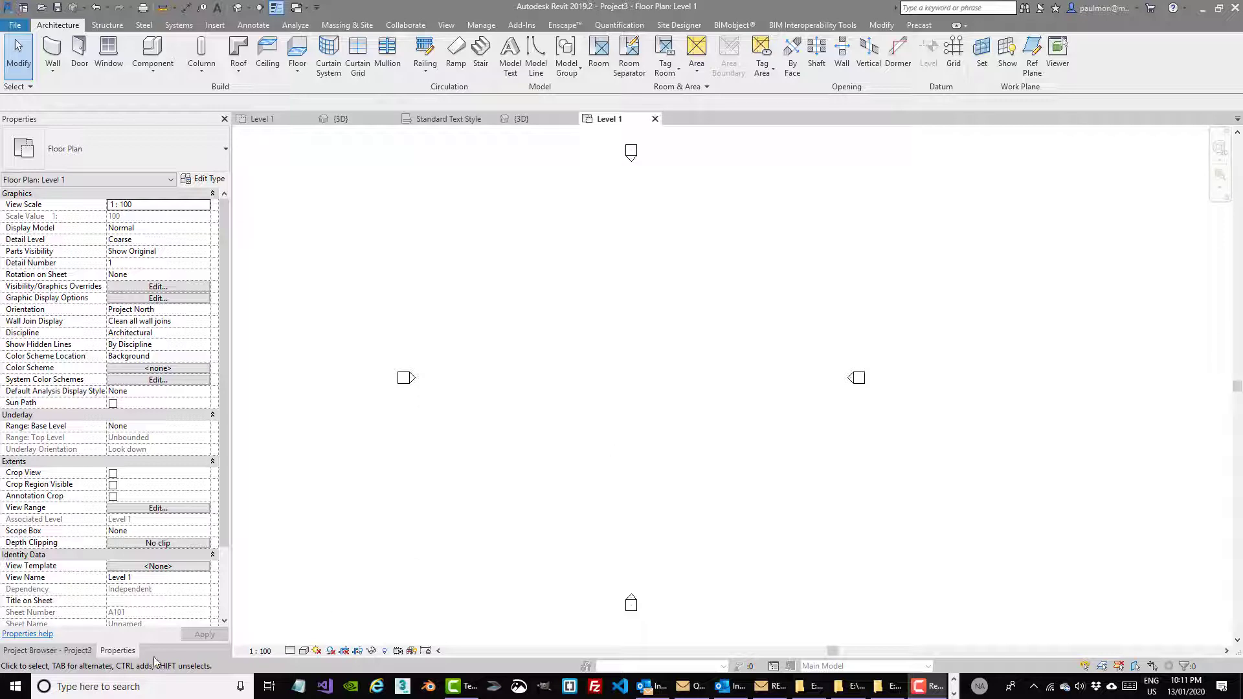
Start an architectural wall with the Curtain Wall Storefront type chosen in Properties.
click(68, 650)
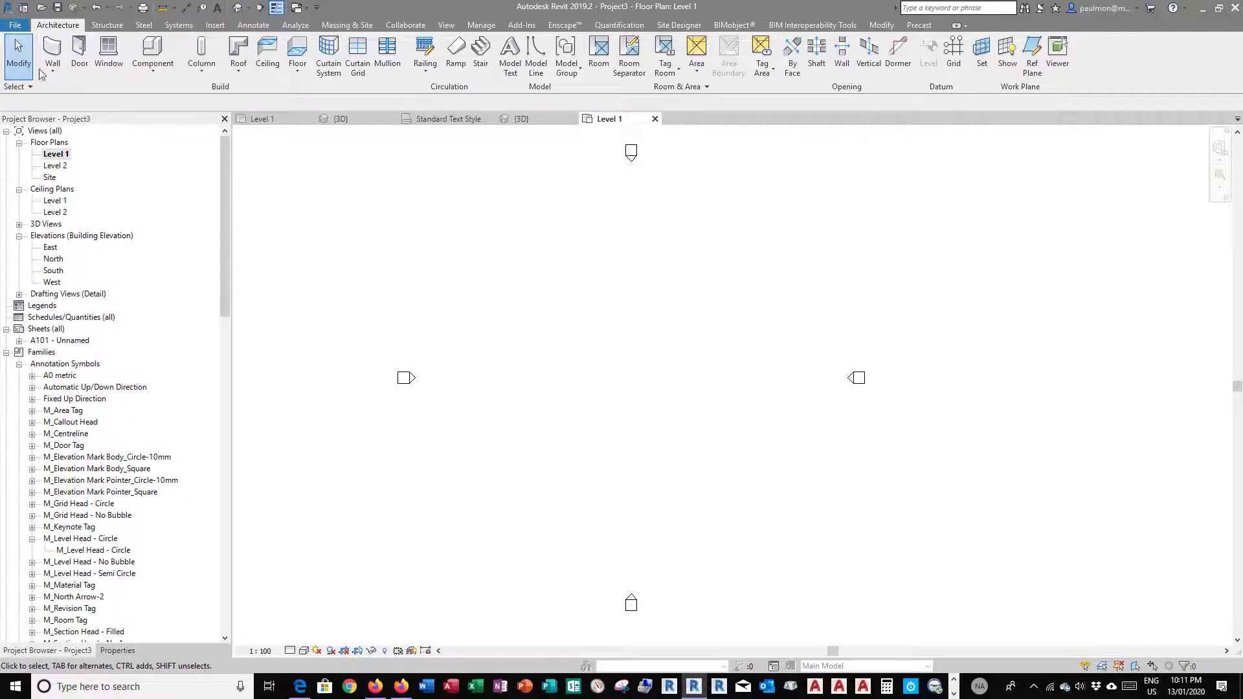
click(51, 73)
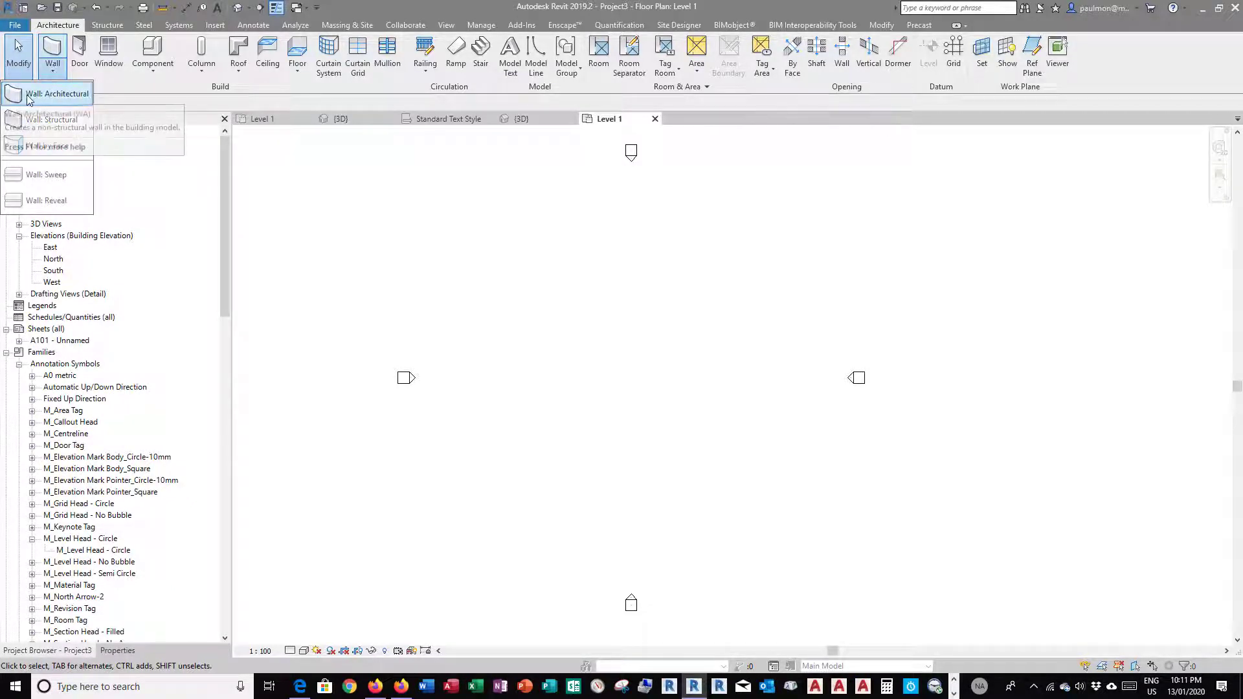
click(58, 95)
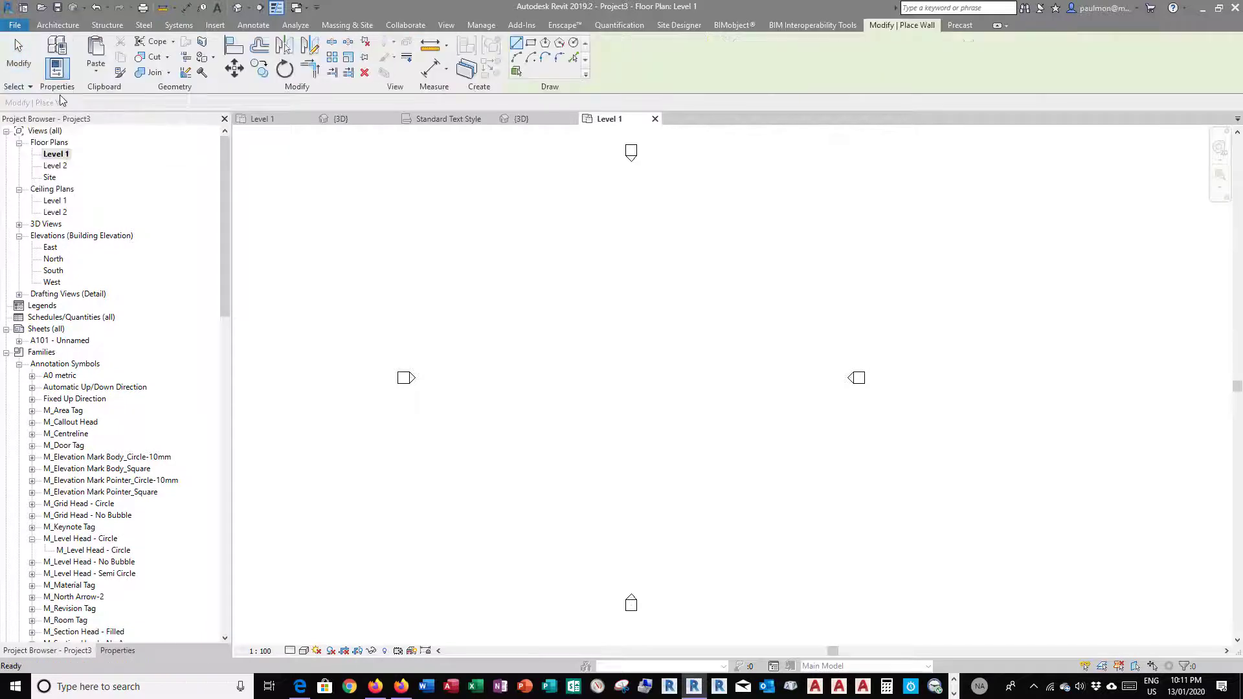
click(117, 651)
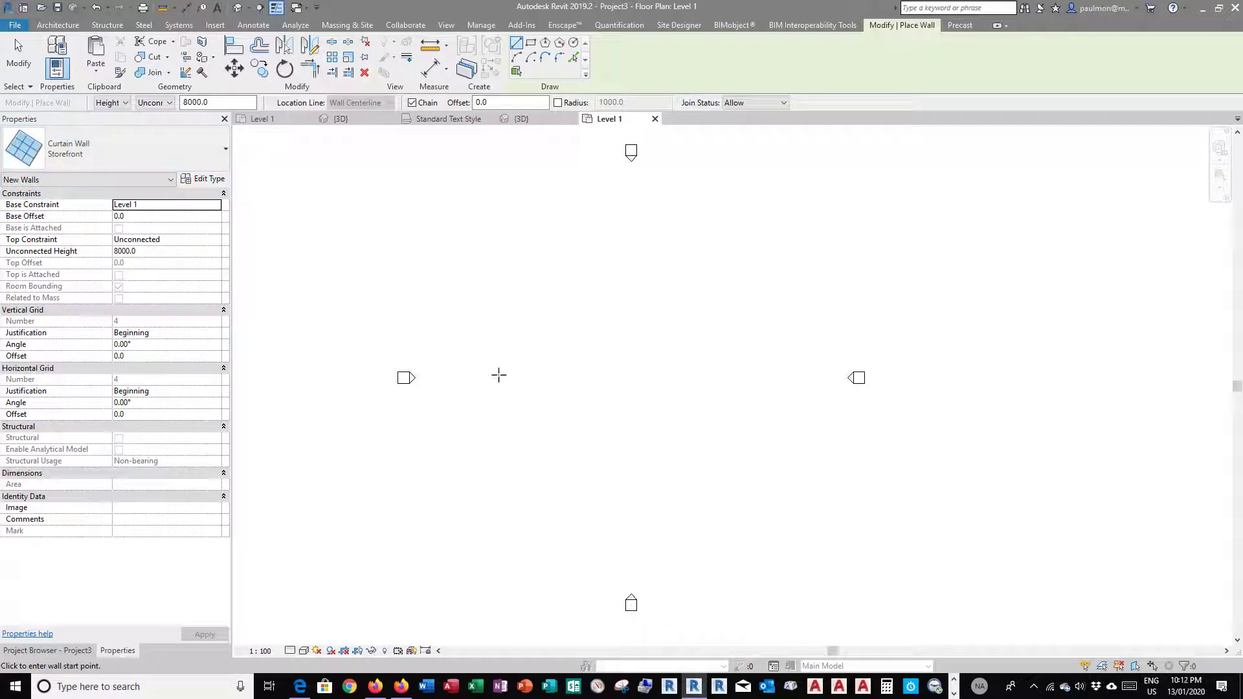
Draw the straight 6200 mm storefront wall across Level 1 and end placement.
click(536, 373)
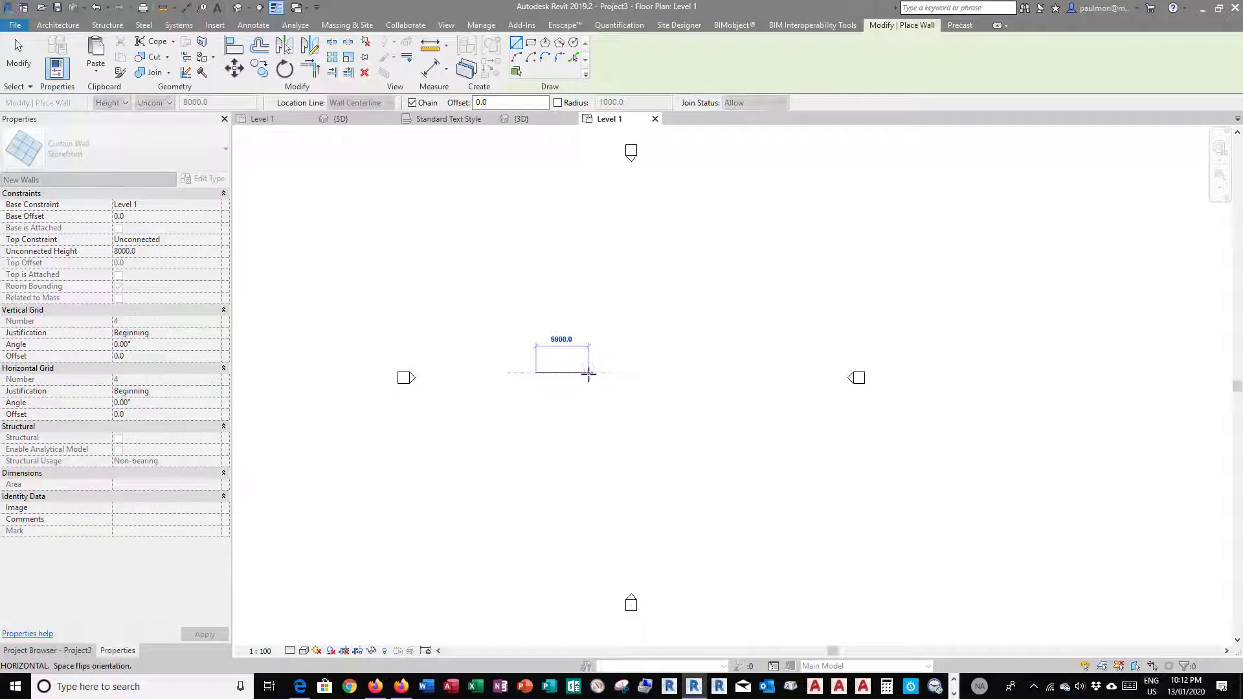
click(591, 374)
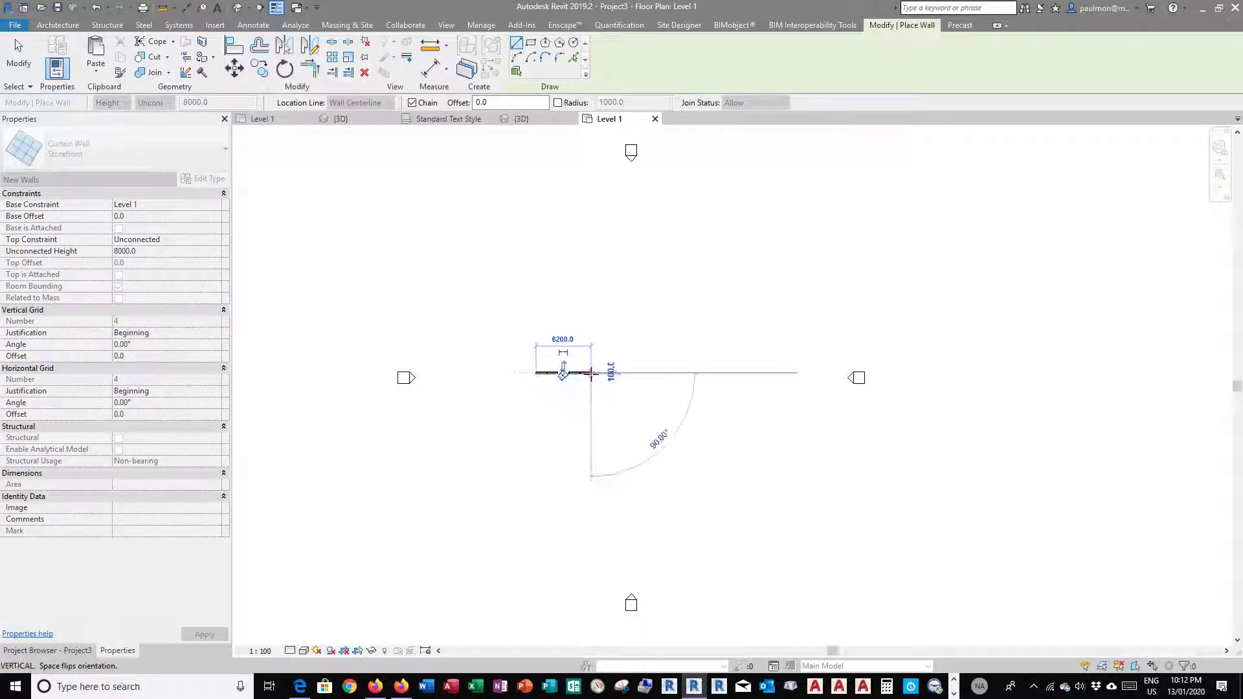
scroll(539, 378, up, 1)
scroll(563, 376, up, 3)
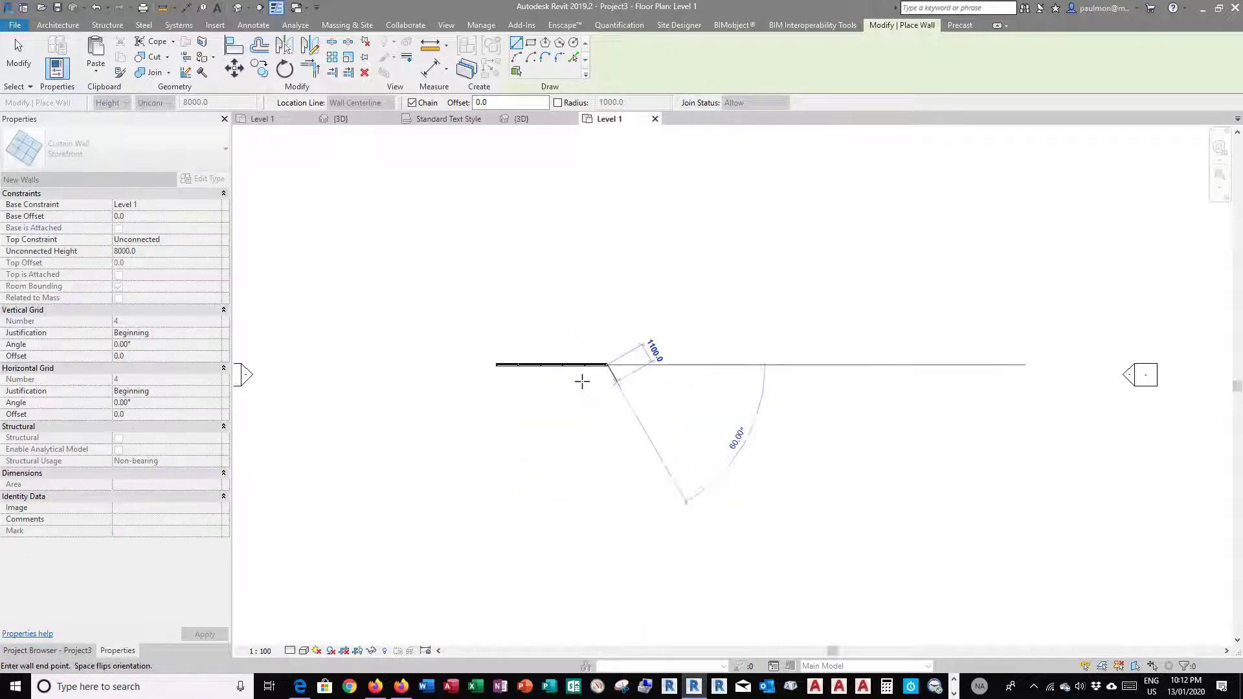
key(Escape)
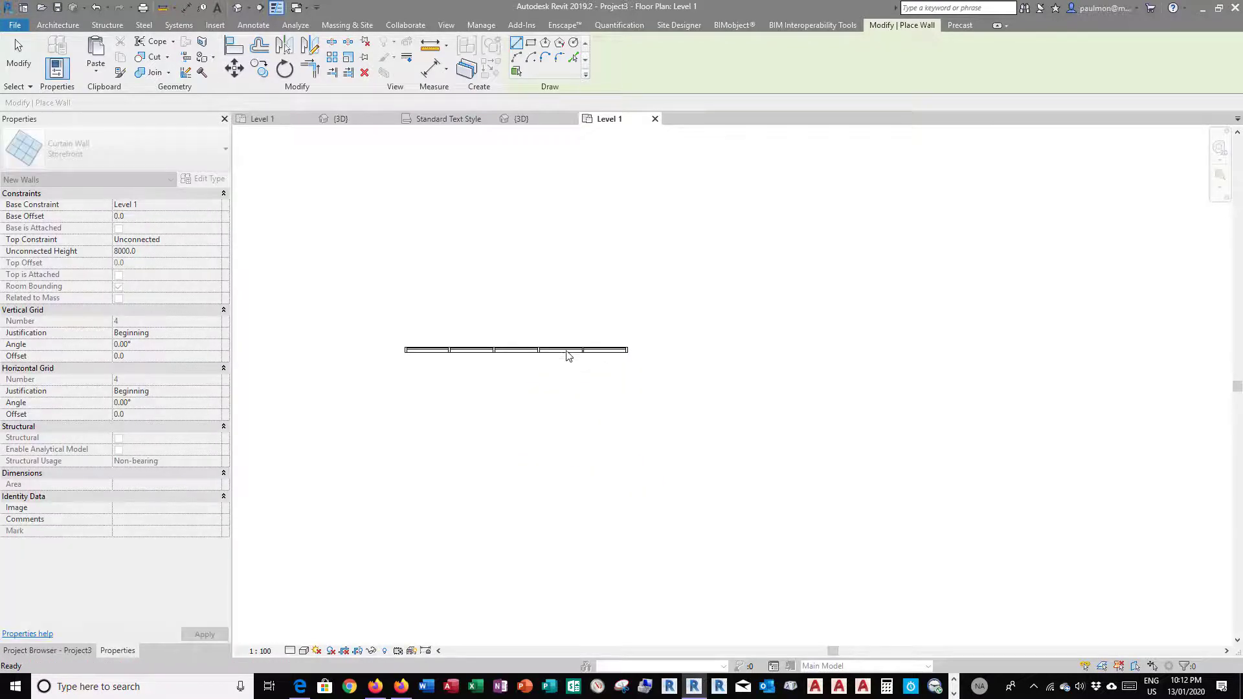
key(Escape)
scroll(575, 343, up, 2)
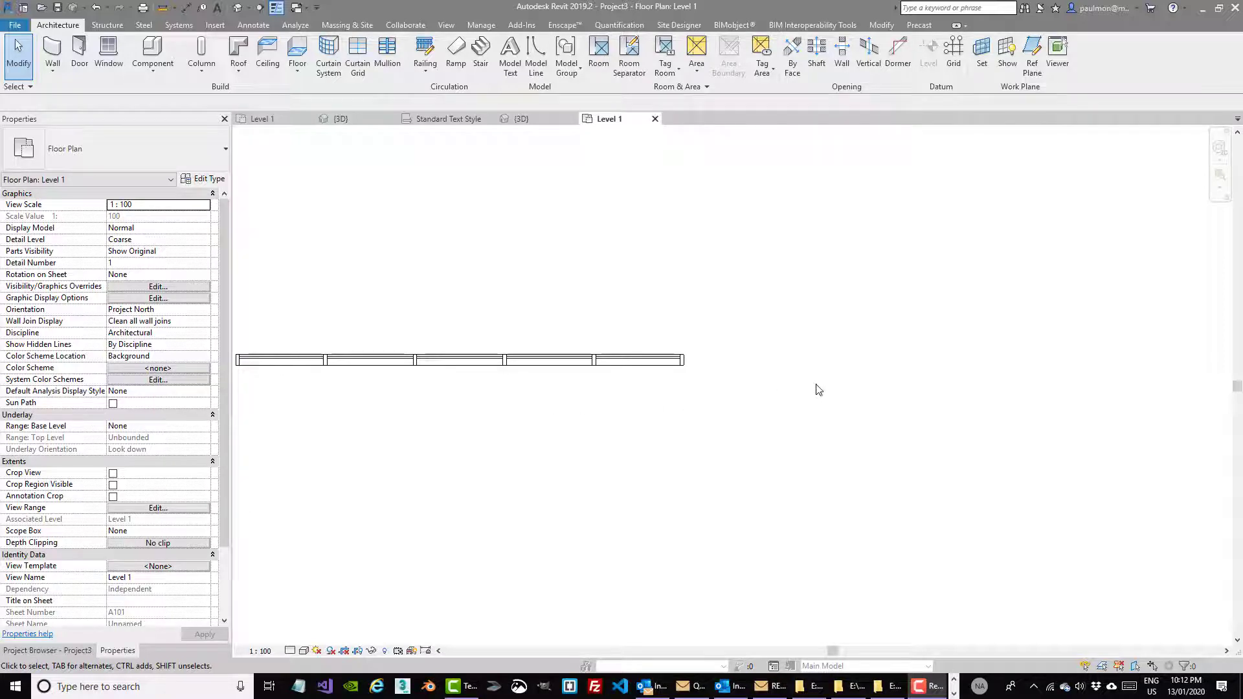
click(404, 363)
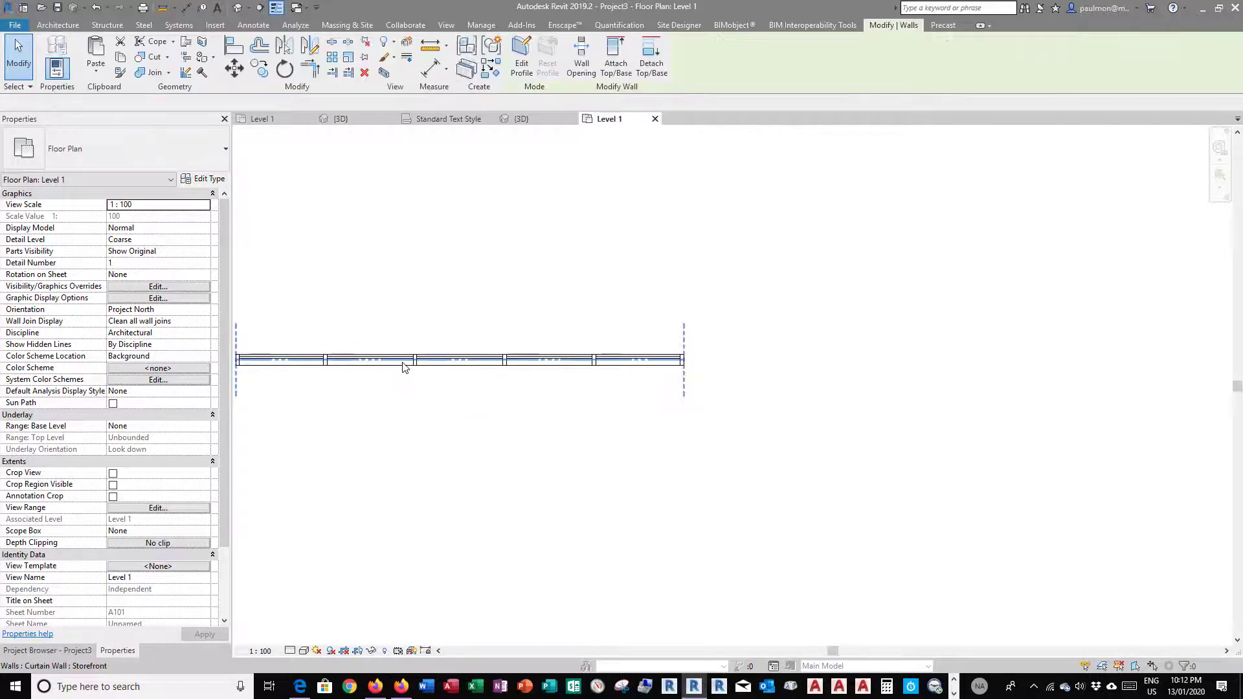
click(202, 179)
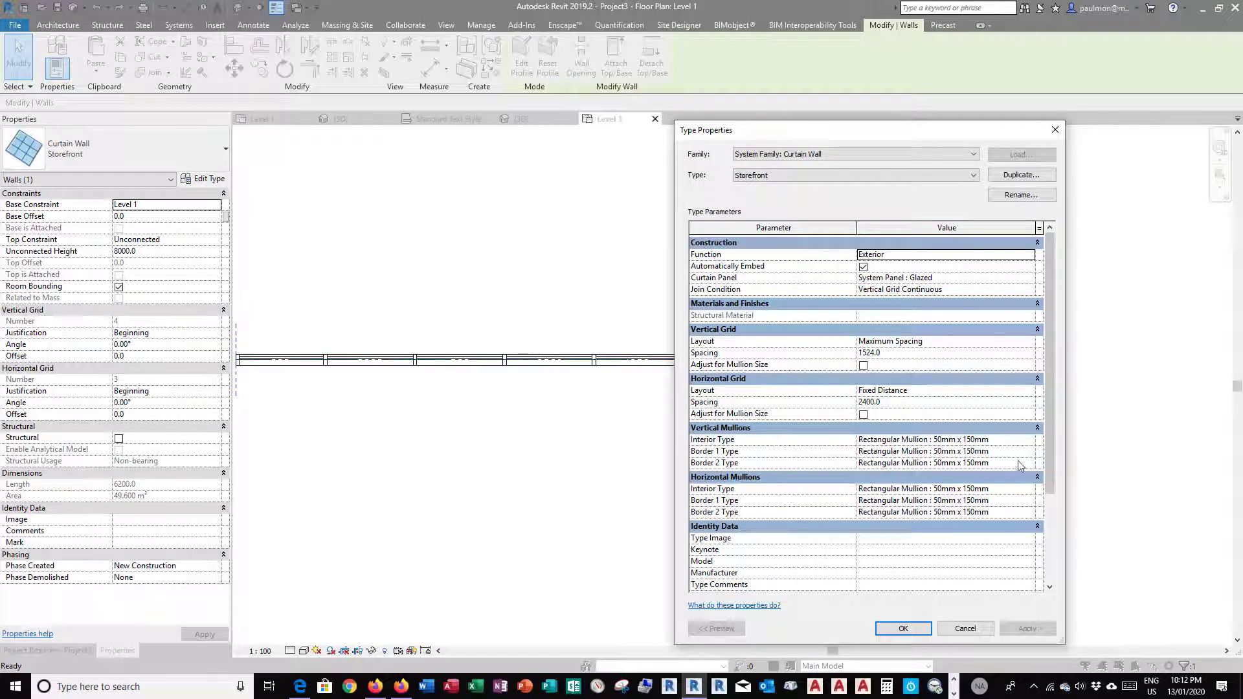
click(1029, 439)
click(1029, 440)
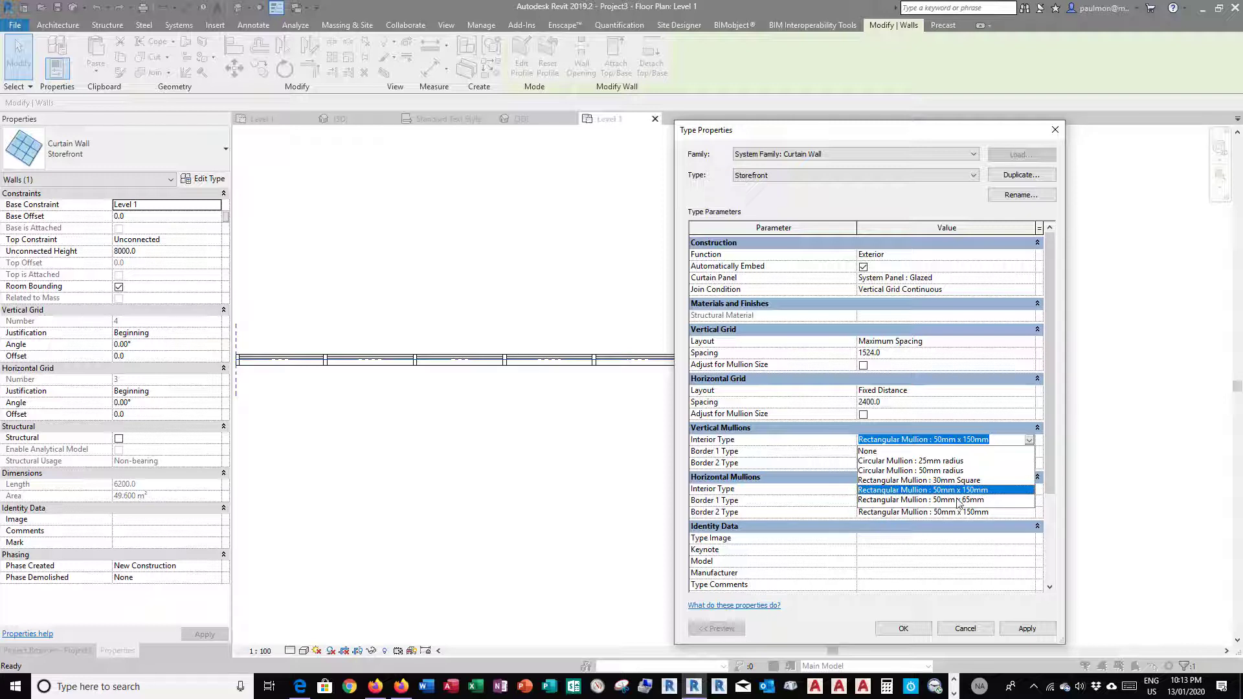
key(Escape)
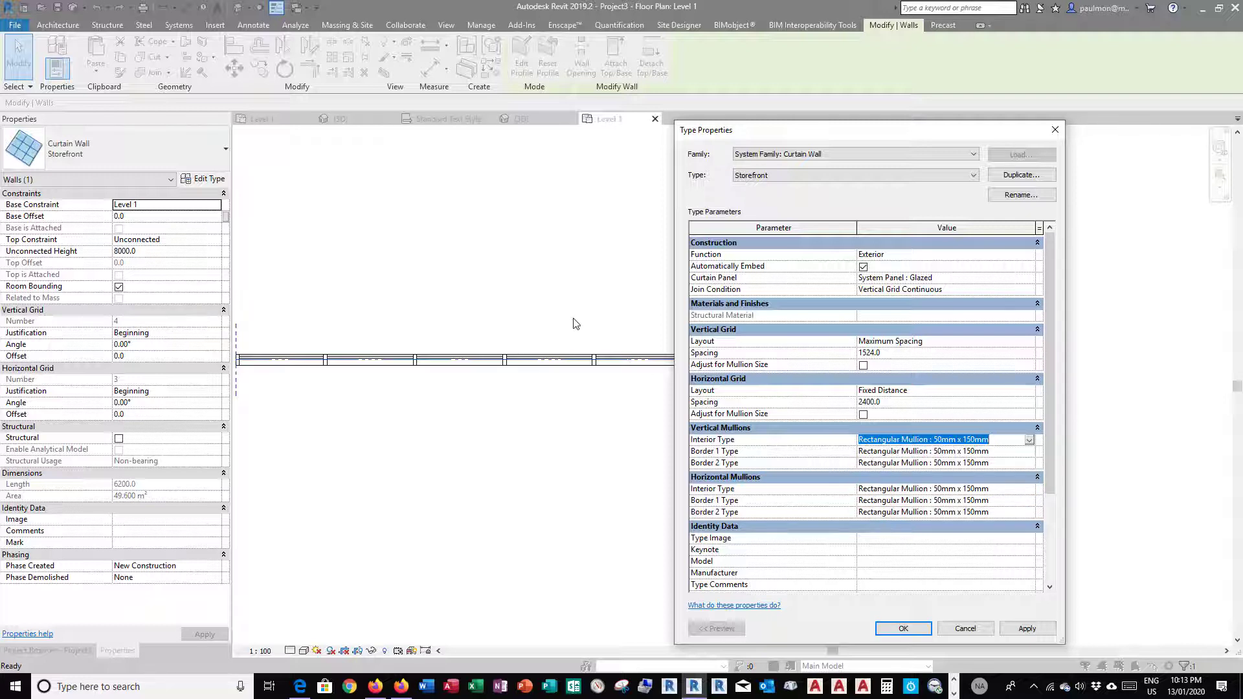
click(903, 628)
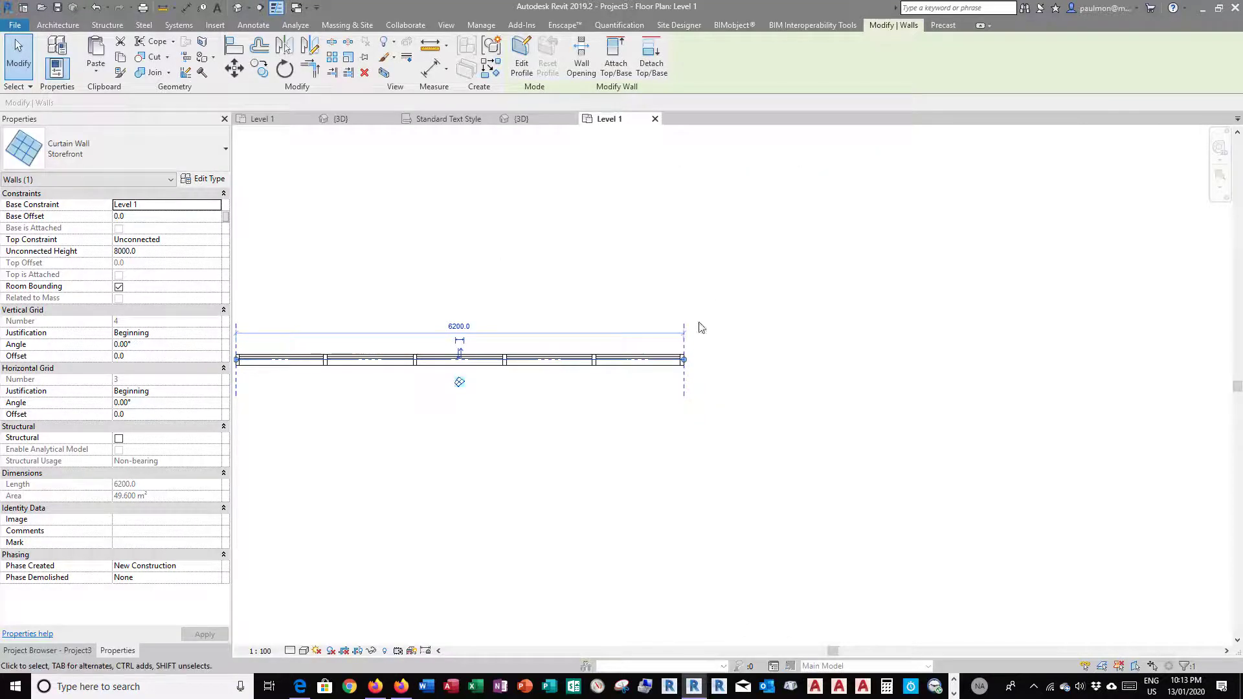
Expand Curtain Wall Mullions > Rectangular Mullion in the Project Browser and select 50mm x 150mm.
click(745, 443)
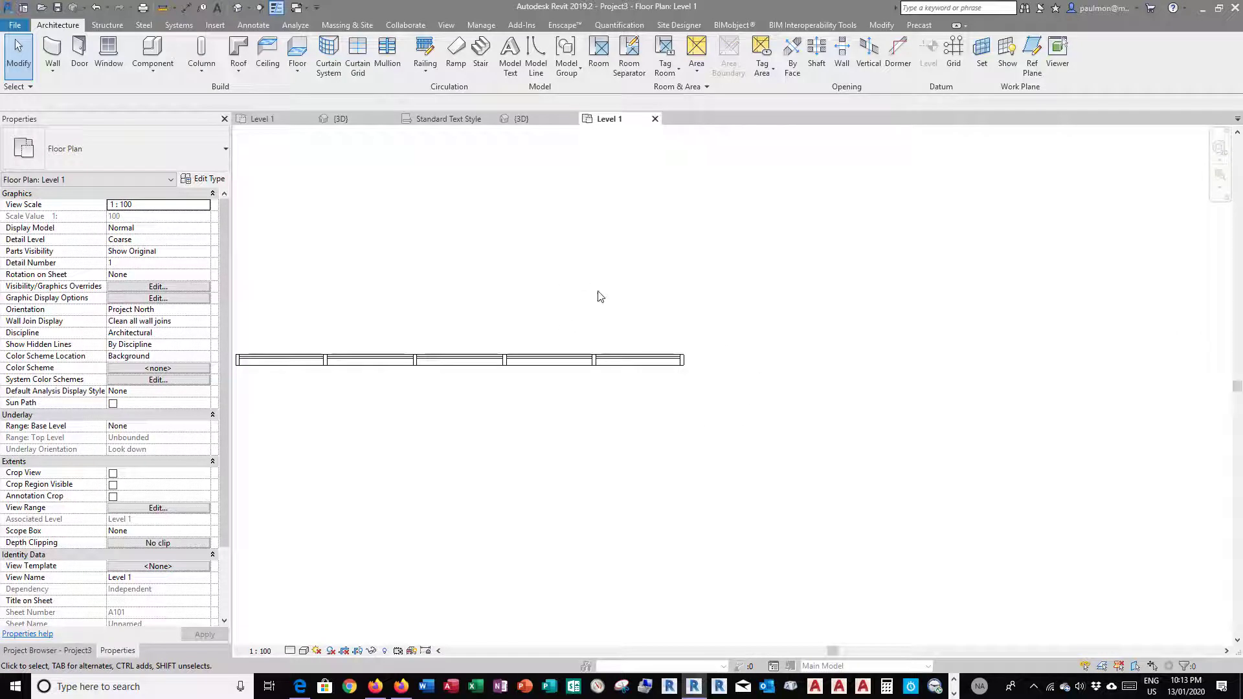
click(65, 651)
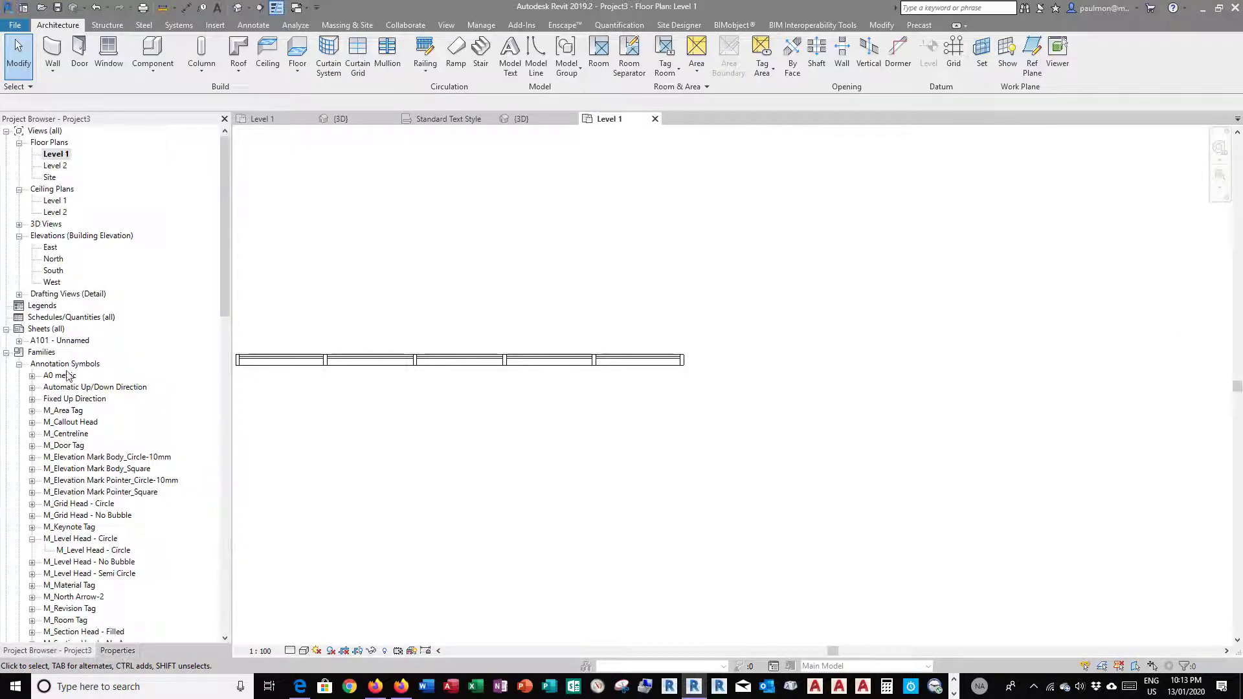
click(228, 188)
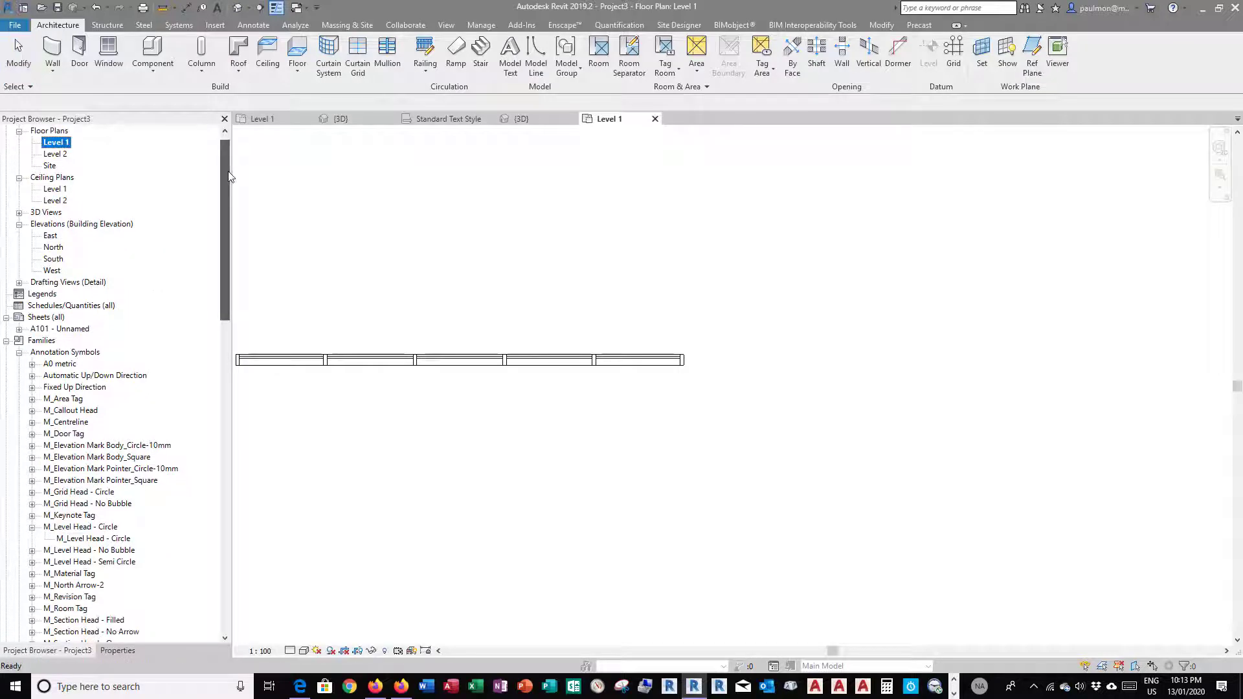
drag(228, 176, 220, 354)
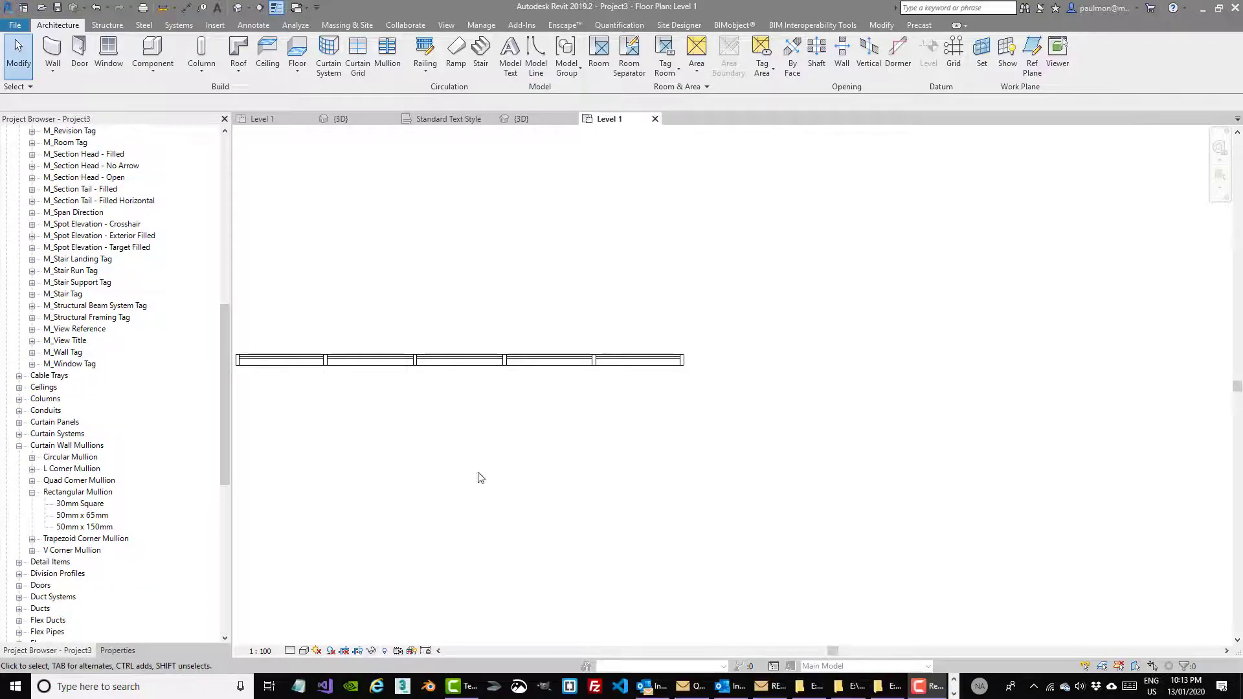
drag(224, 365, 226, 396)
click(43, 353)
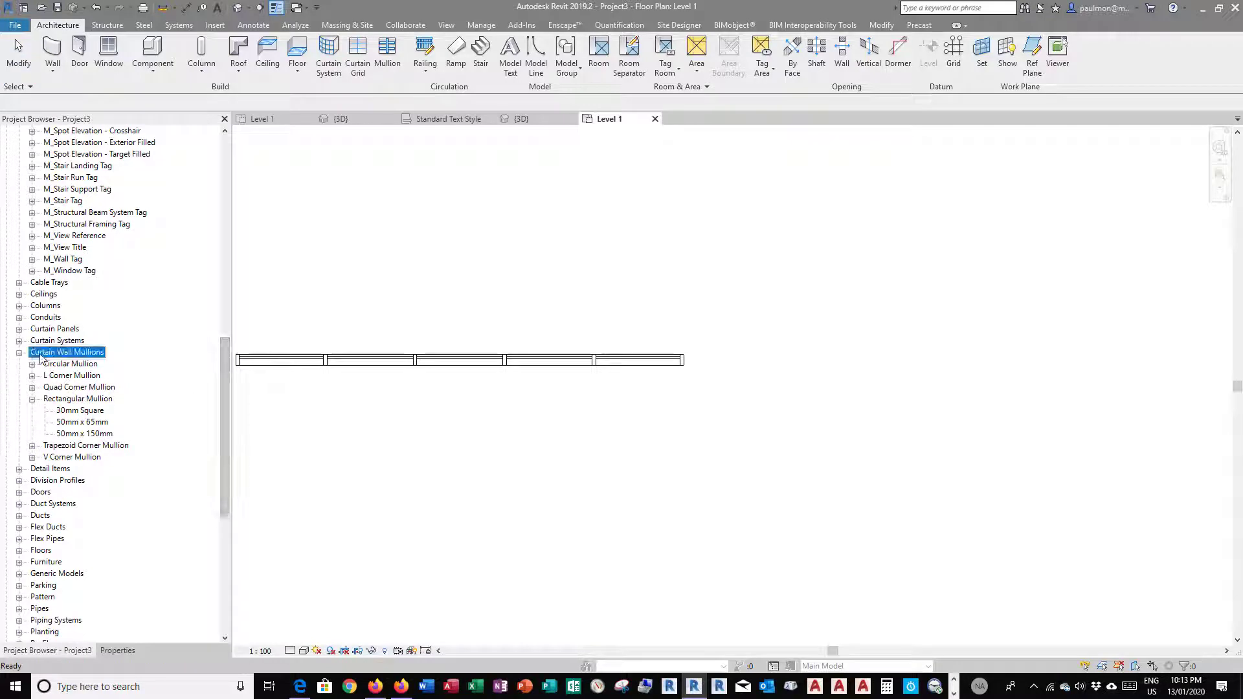
click(81, 400)
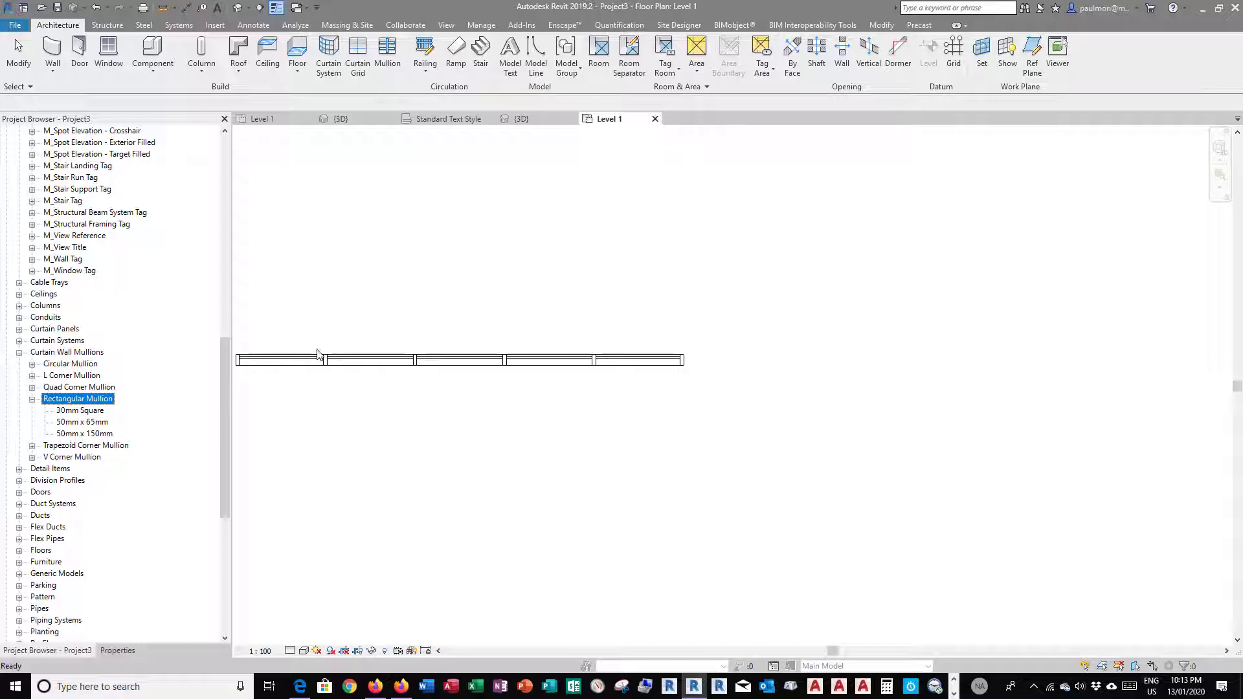
click(91, 435)
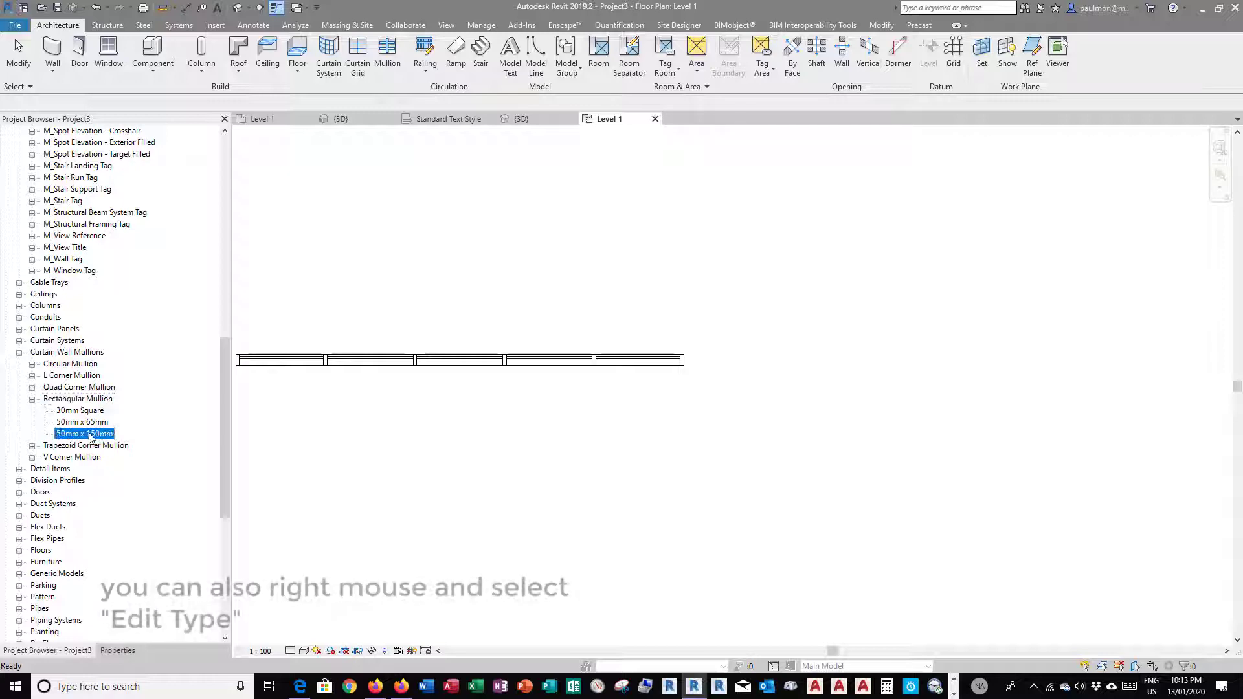
Duplicate the 50mm x 150mm mullion type as '150mm x 150mm'.
double_click(90, 435)
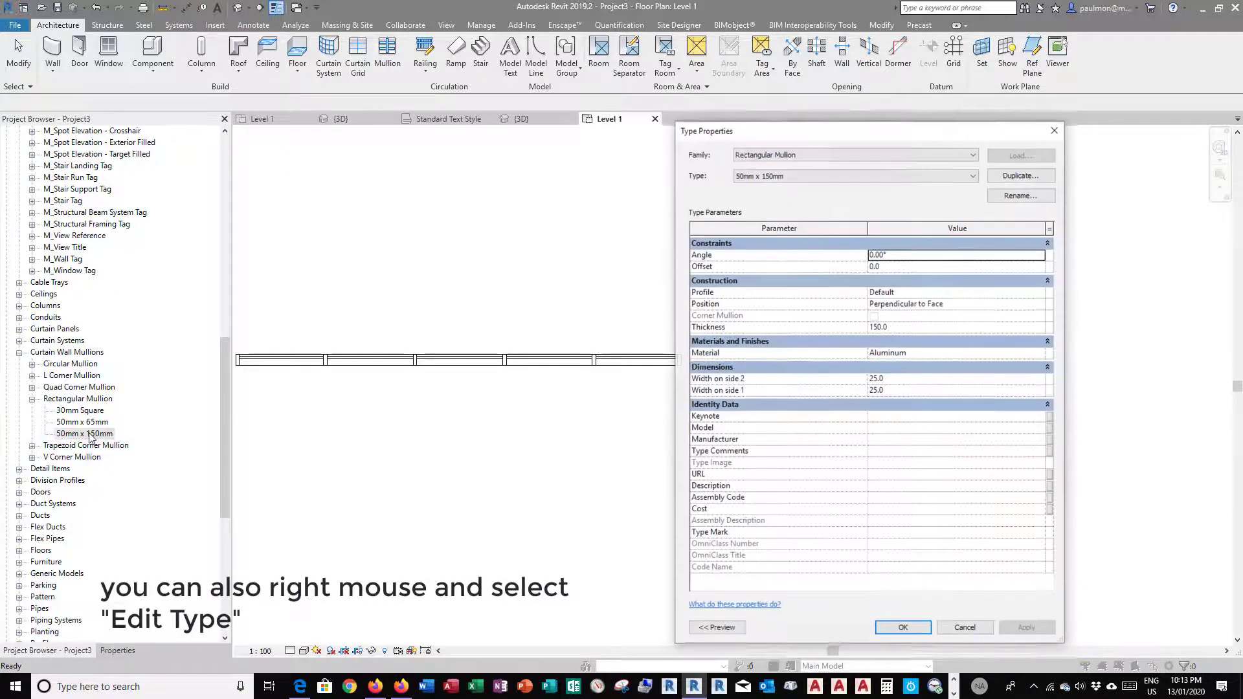
drag(869, 136, 670, 137)
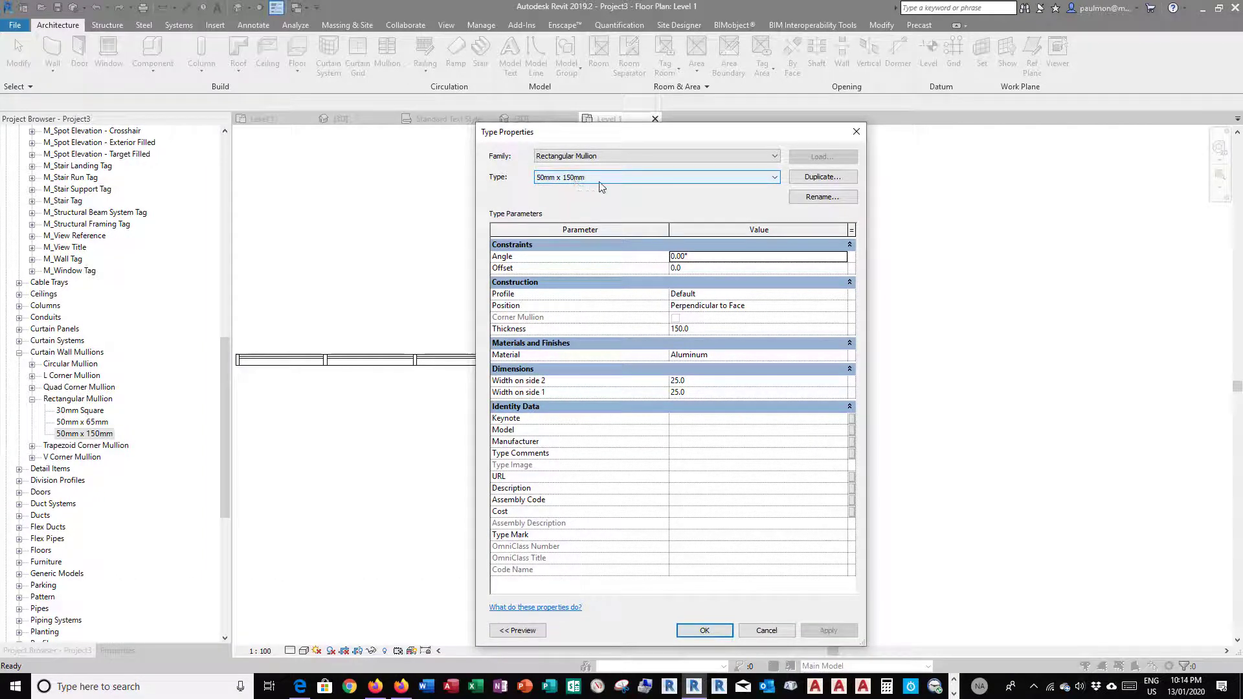
click(821, 177)
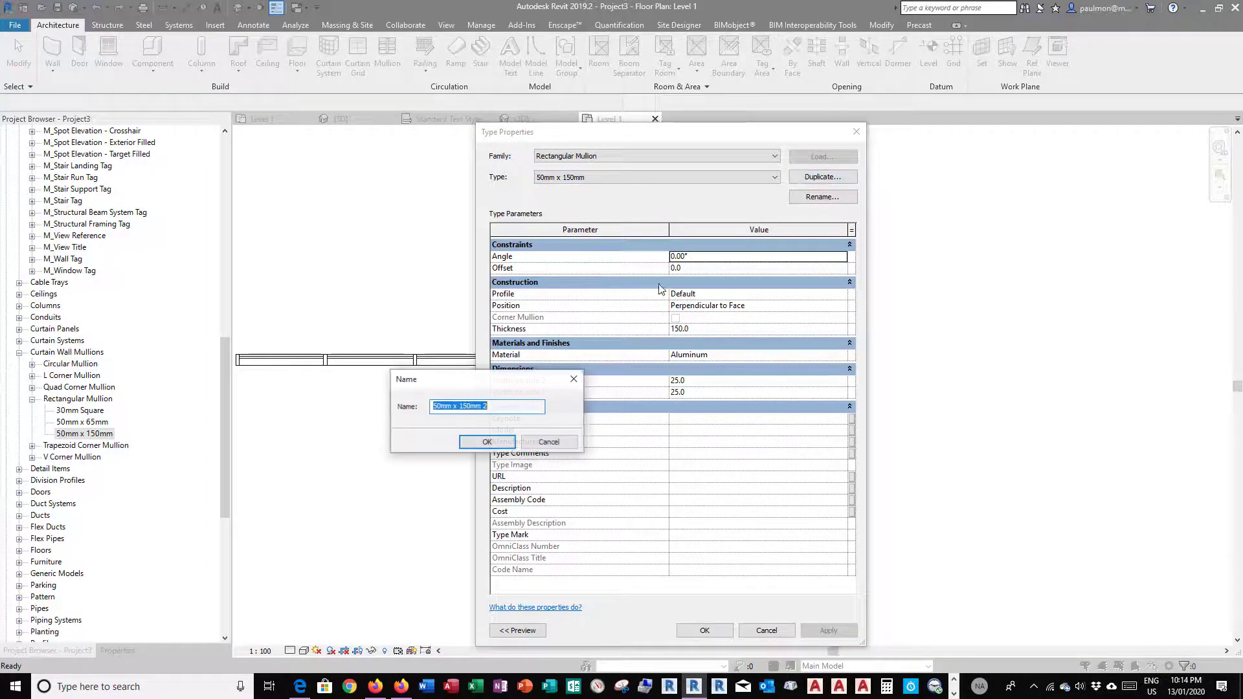
click(437, 406)
text(1)
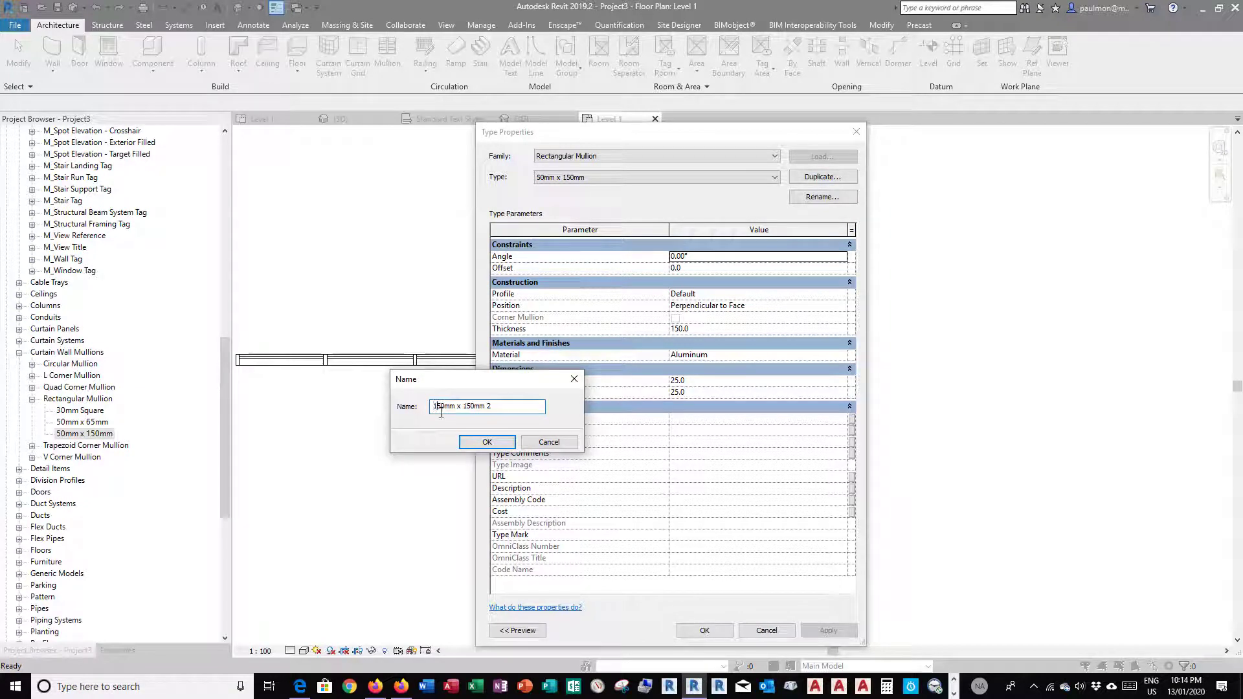
drag(485, 406, 514, 404)
key(BackSpace)
click(496, 442)
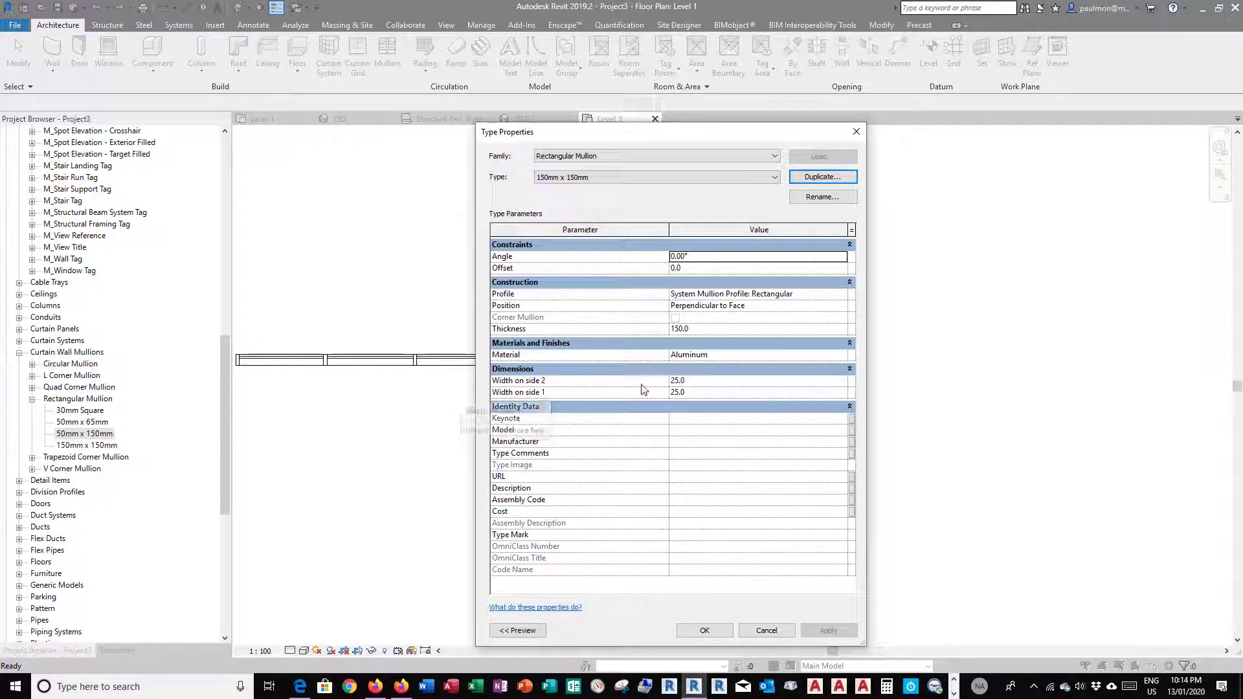
Set Width on side 1 and side 2 to 75 and apply the type.
click(685, 382)
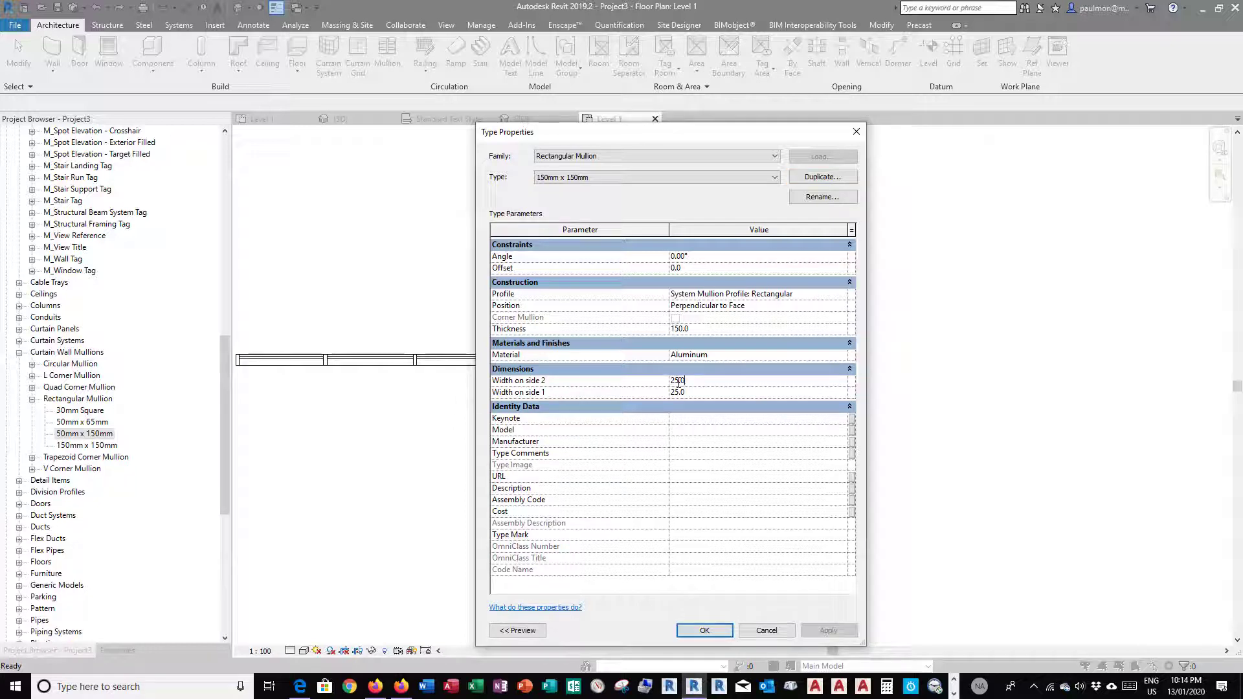
drag(677, 383, 658, 383)
click(704, 631)
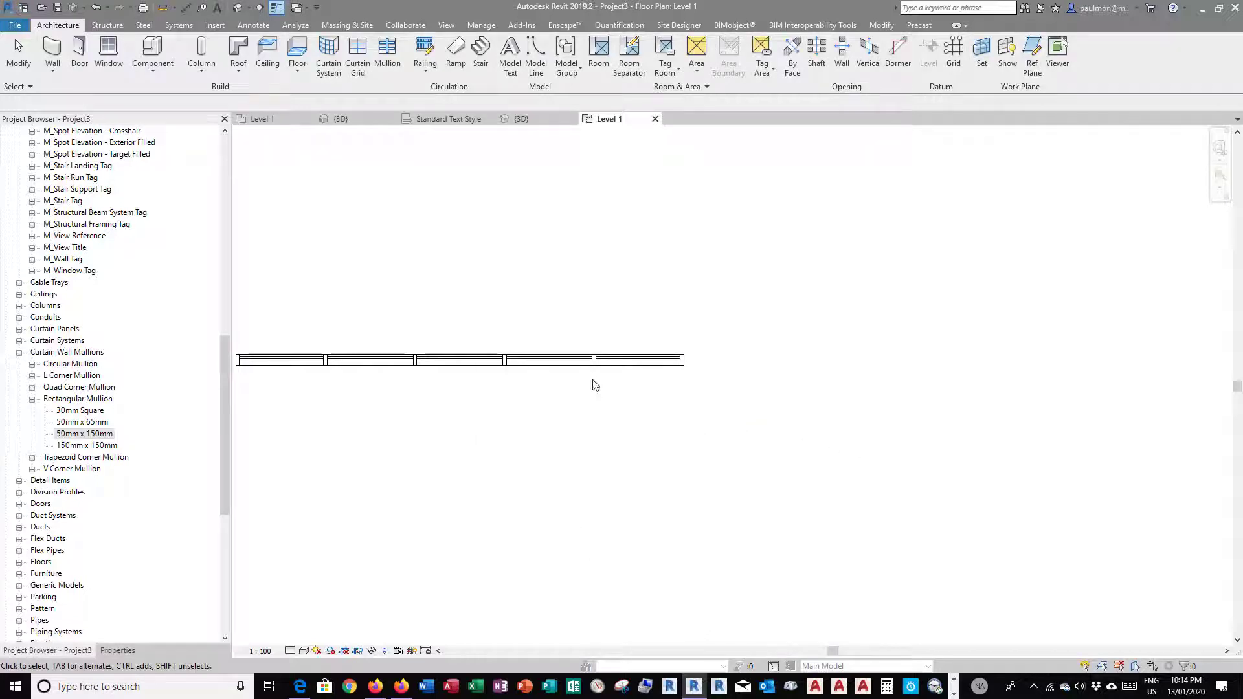
Select all the storefront wall's mullions via Mullions on Host and unpin them.
click(662, 364)
right_click(663, 365)
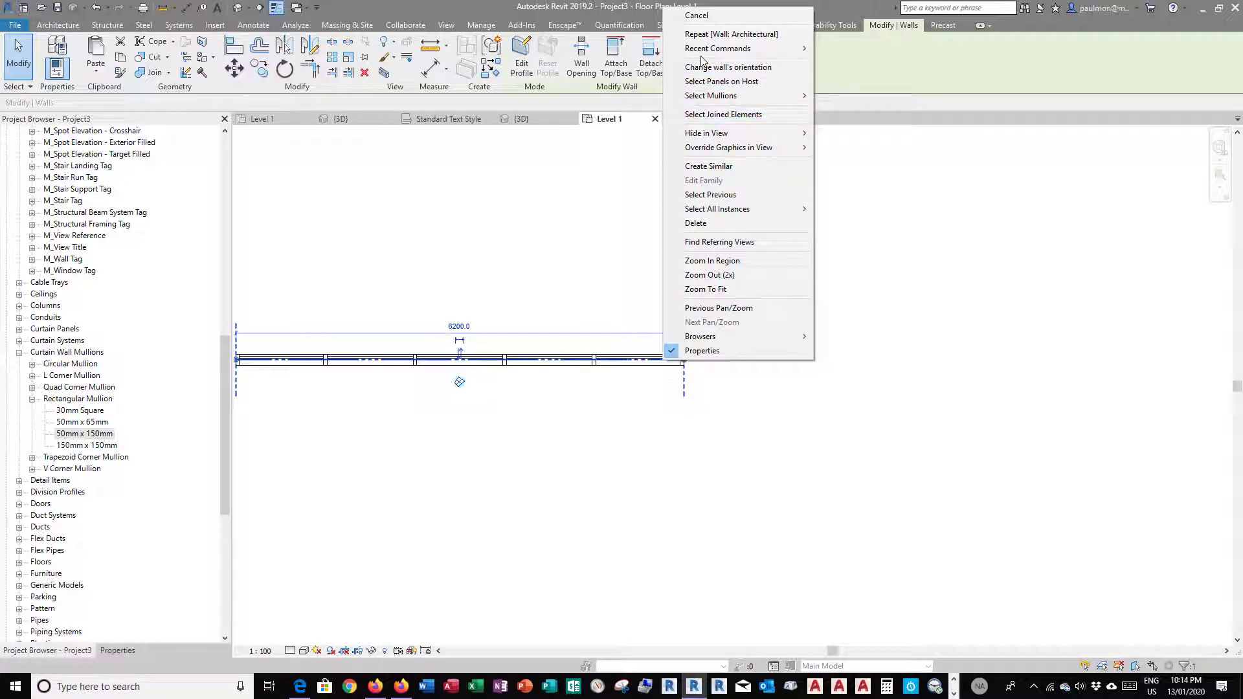
mouse_move(704, 97)
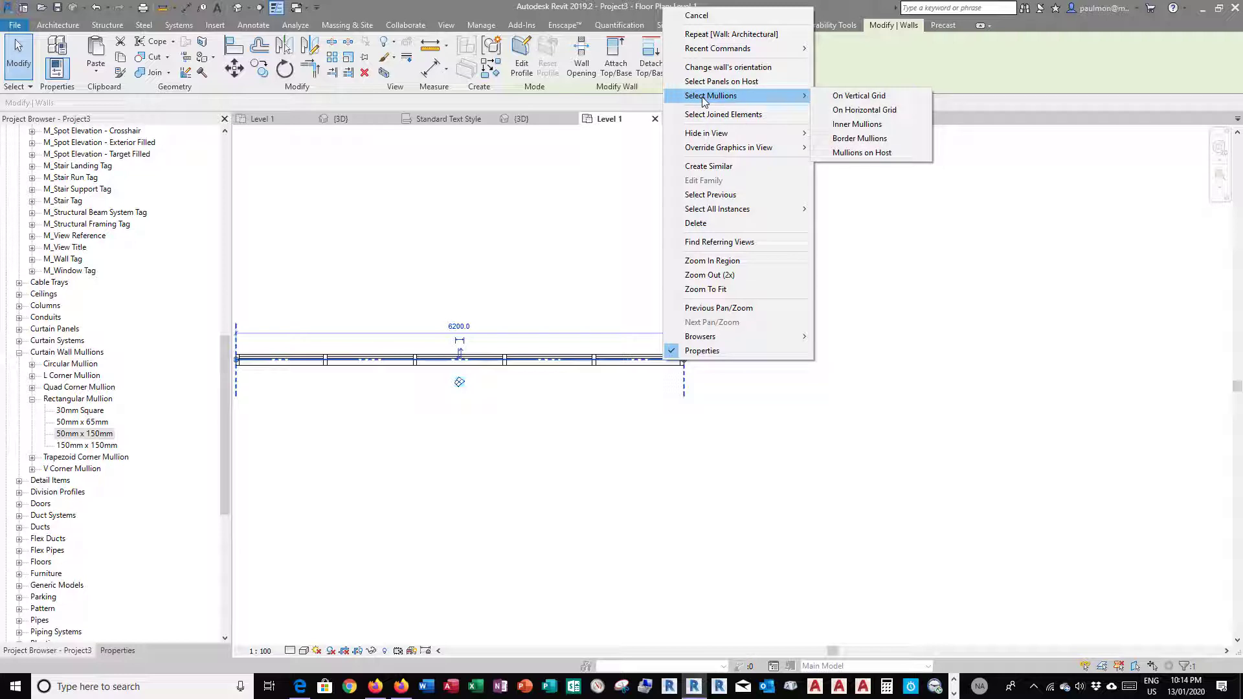
click(871, 155)
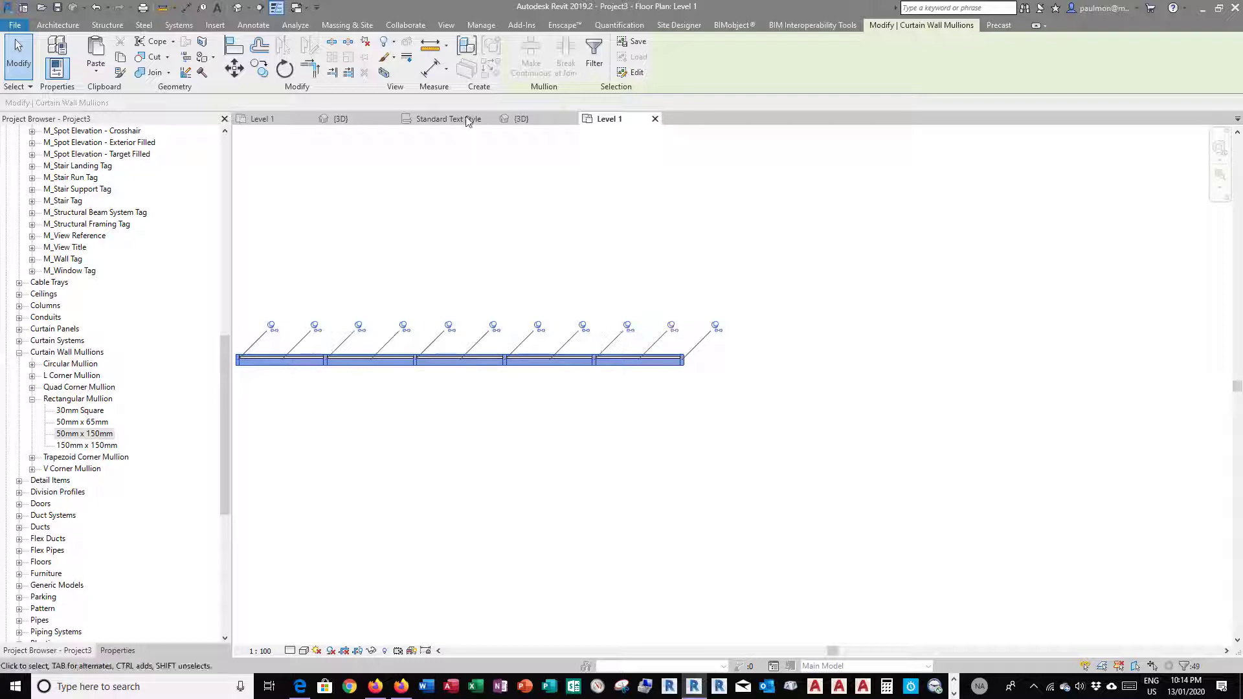
click(365, 44)
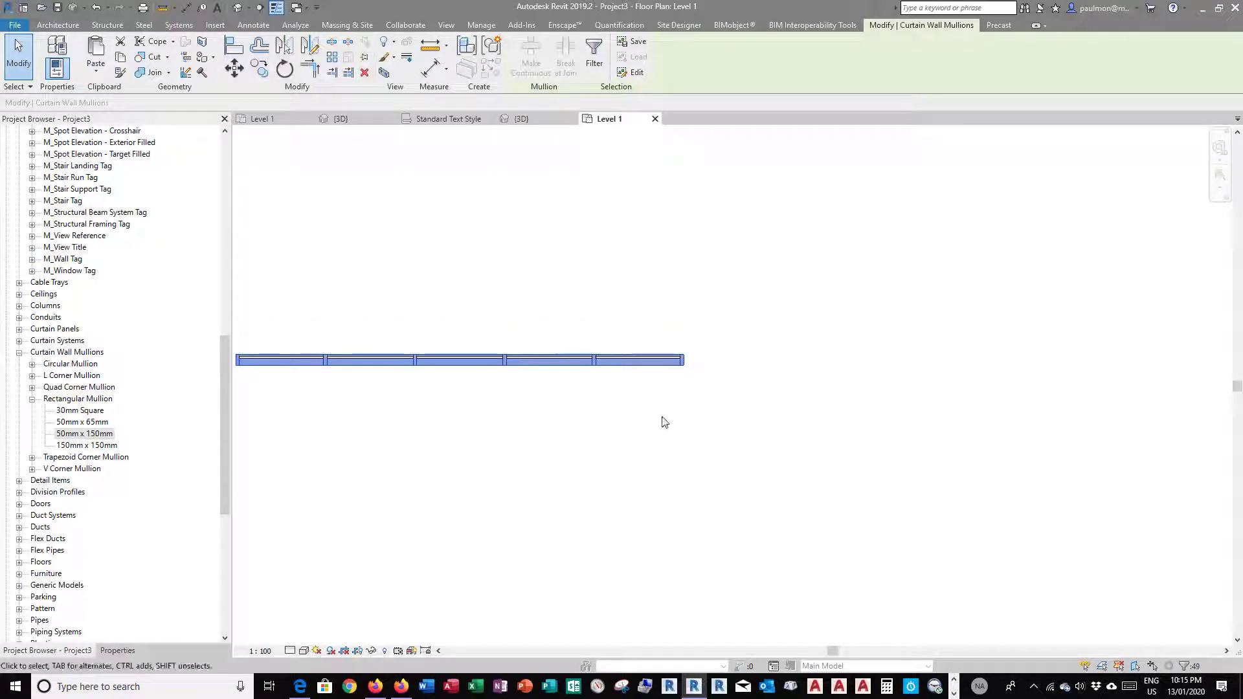
click(766, 422)
scroll(698, 374, up, 3)
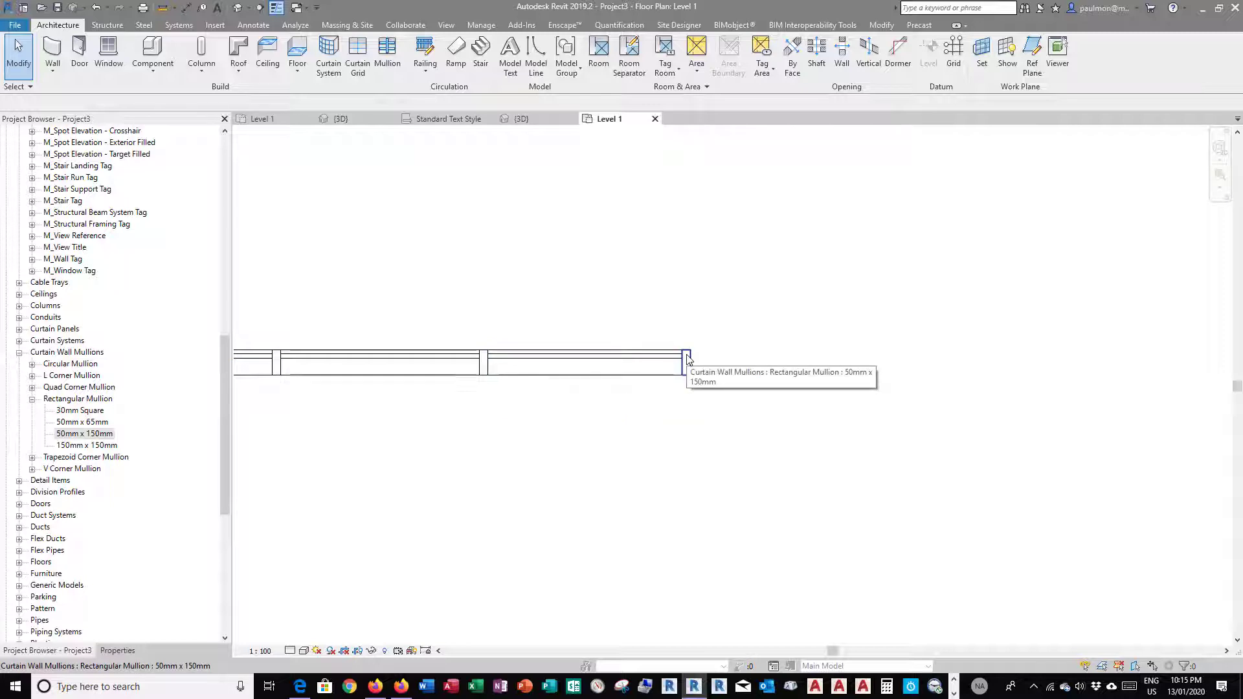
Switch the wall's right-end mullion to the Rectangular Mullion 150mm x 150mm type.
click(687, 360)
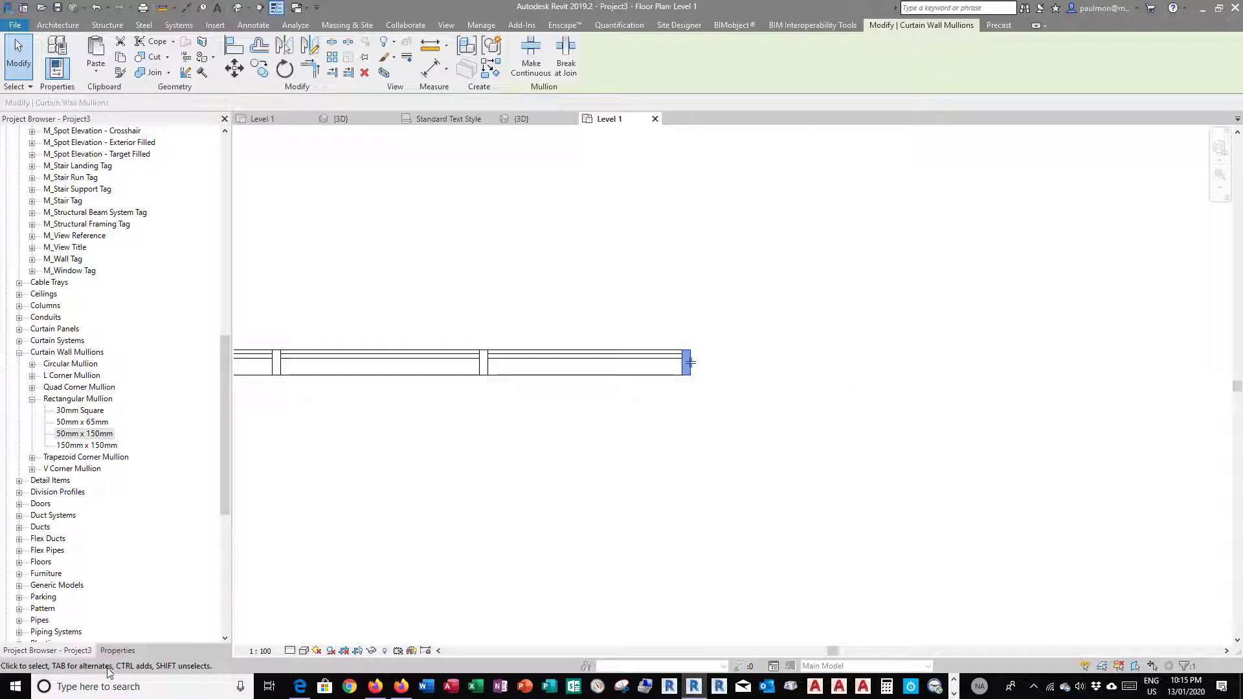
click(117, 651)
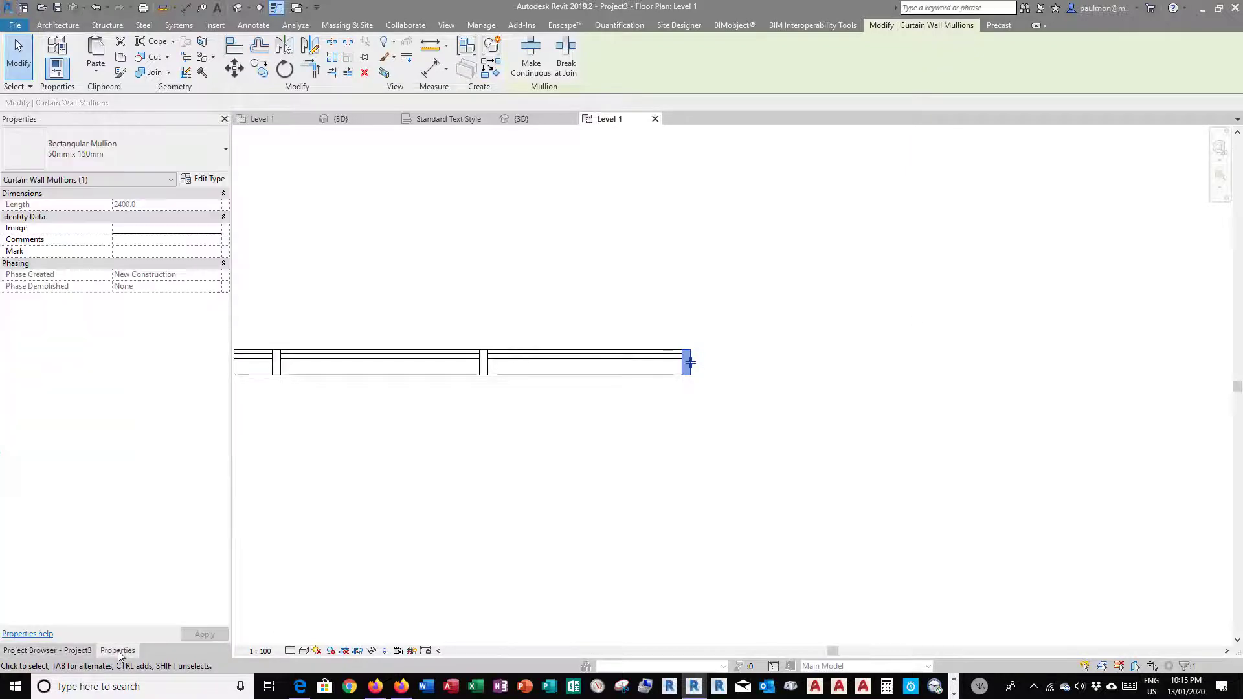
click(191, 148)
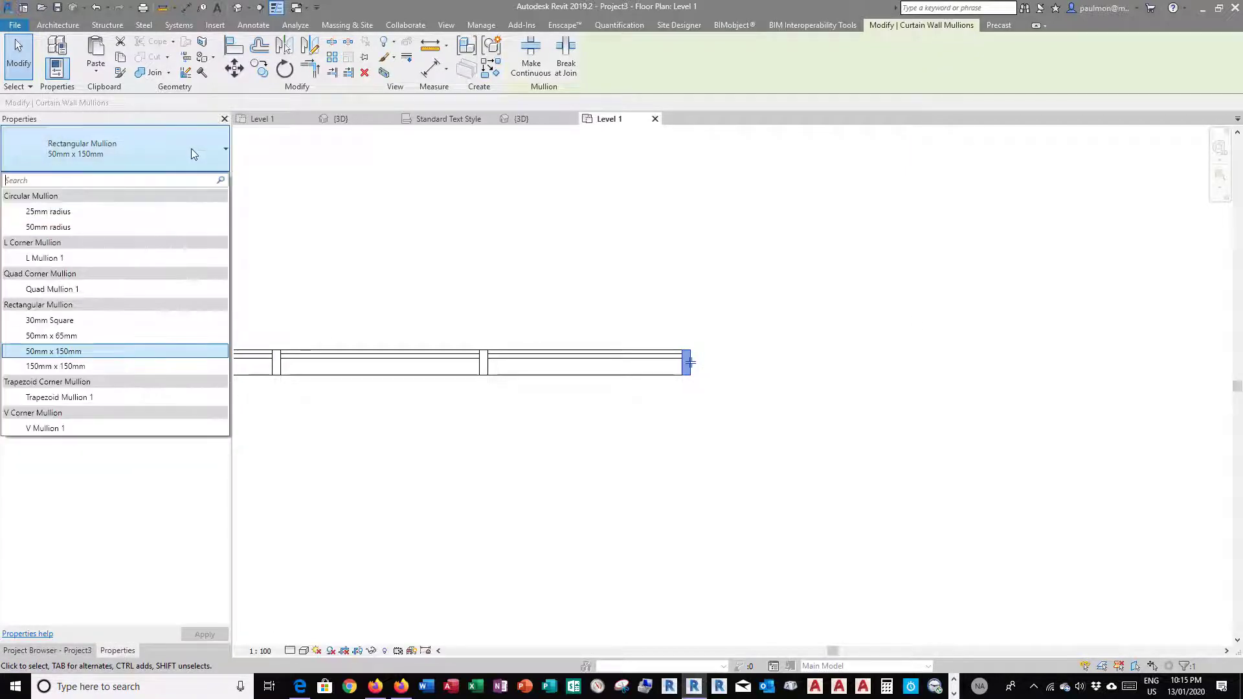
click(83, 367)
click(747, 489)
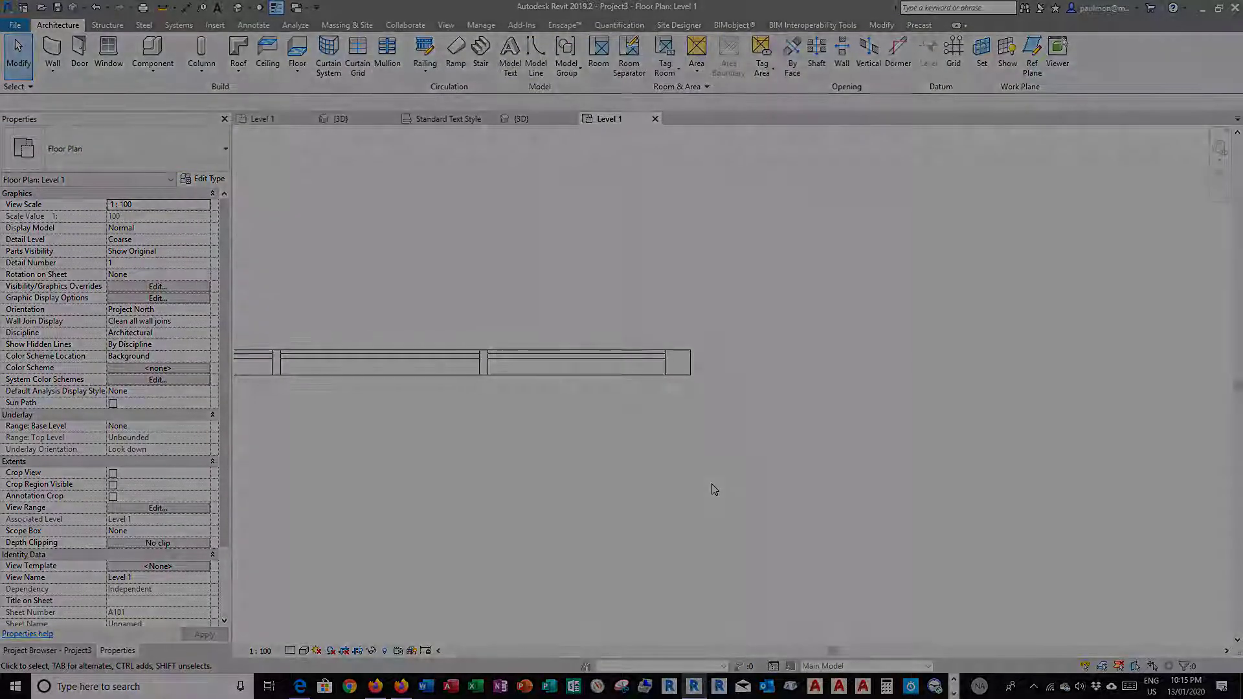